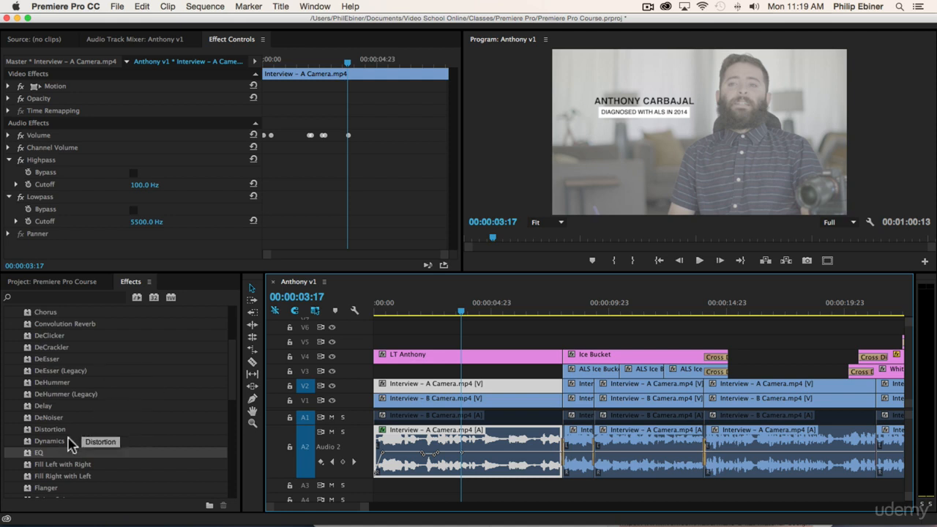
# Apply the EQ effect to the first Interview - A Camera audio clip on Audio 2 and open its custom setup editor.
pyautogui.moveTo(38, 454); pyautogui.dragTo(522, 446)
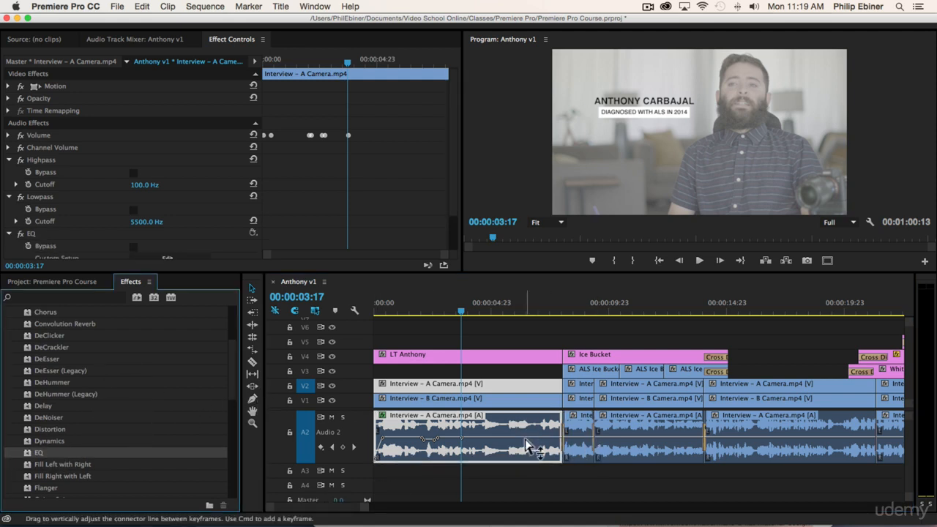
pyautogui.scroll(-2, 346, 188)
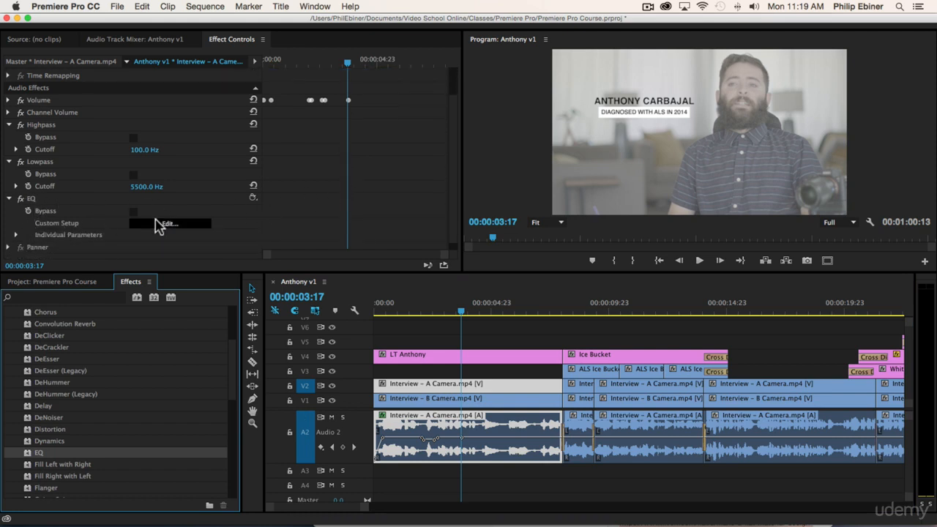
pyautogui.click(166, 229)
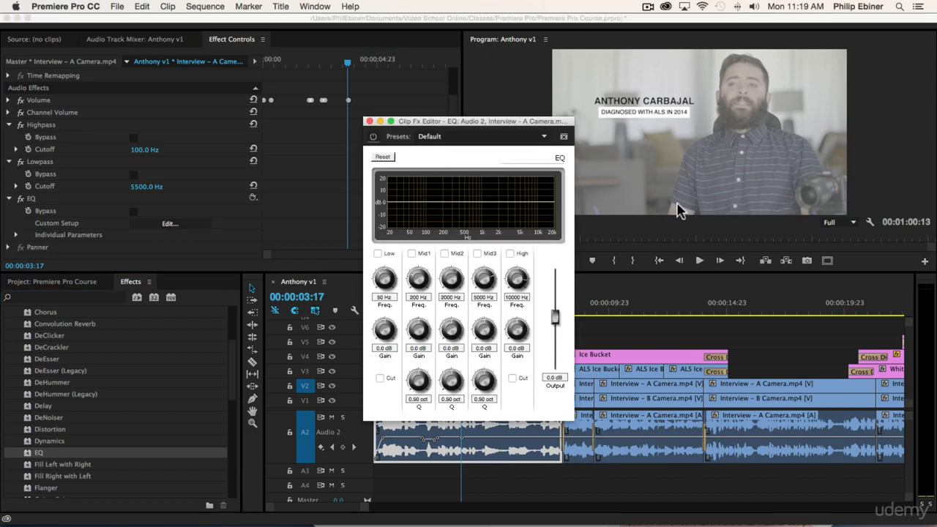
pyautogui.moveTo(516, 127); pyautogui.dragTo(483, 63)
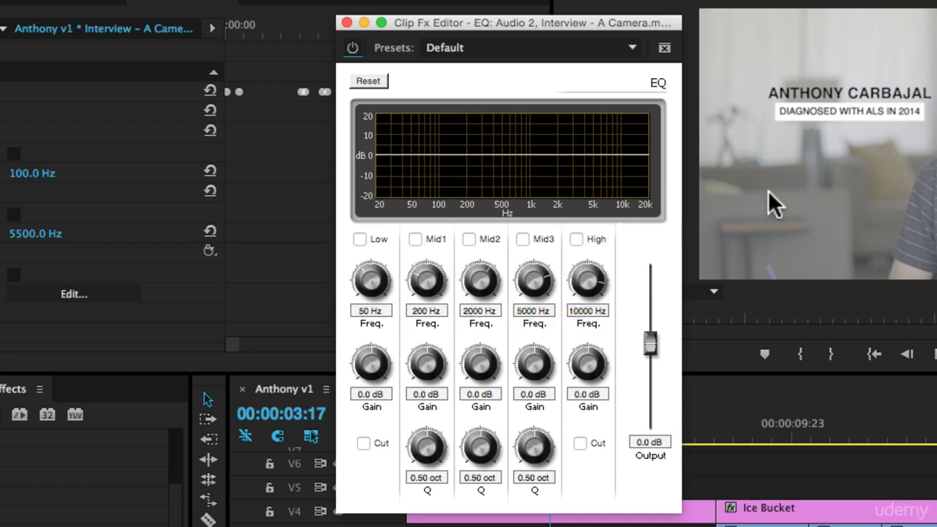
pyautogui.moveTo(502, 30); pyautogui.dragTo(433, 27)
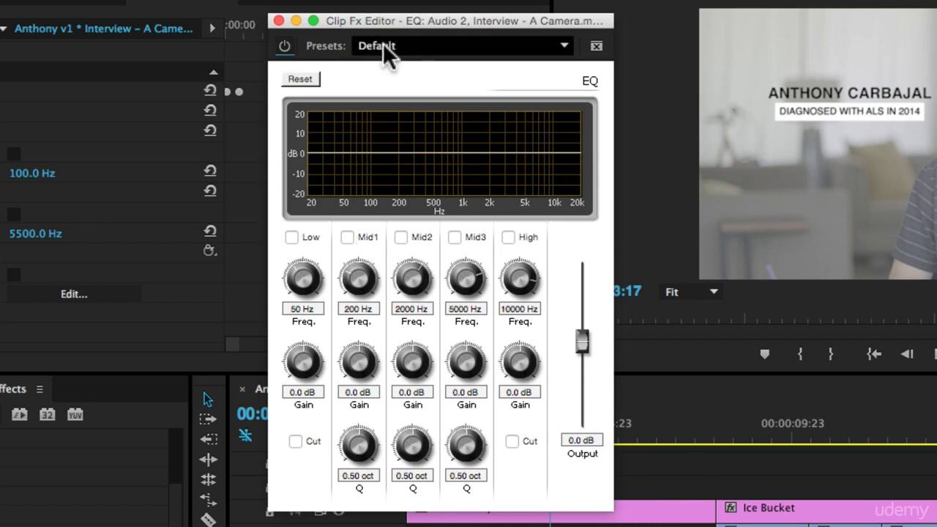
# Try the Master eq preset and return the equalizer to the Default preset.
pyautogui.click(443, 47)
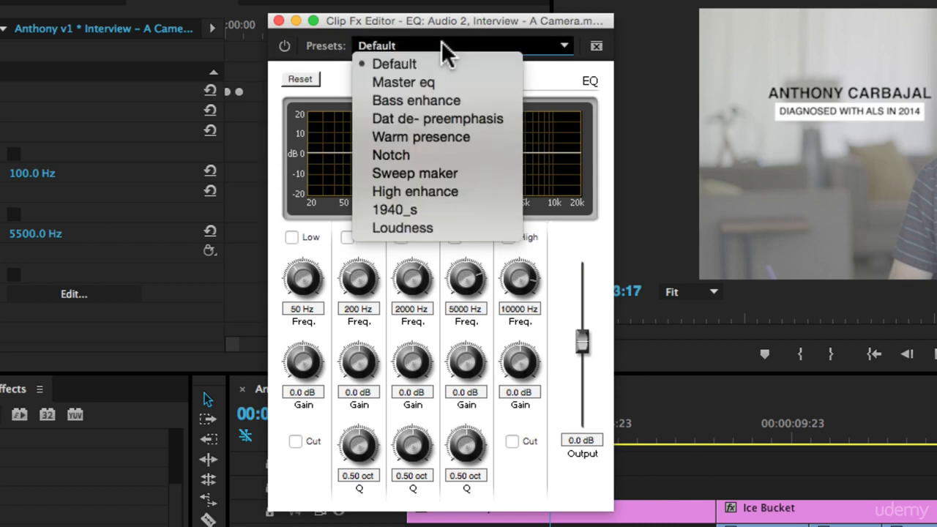
pyautogui.click(433, 82)
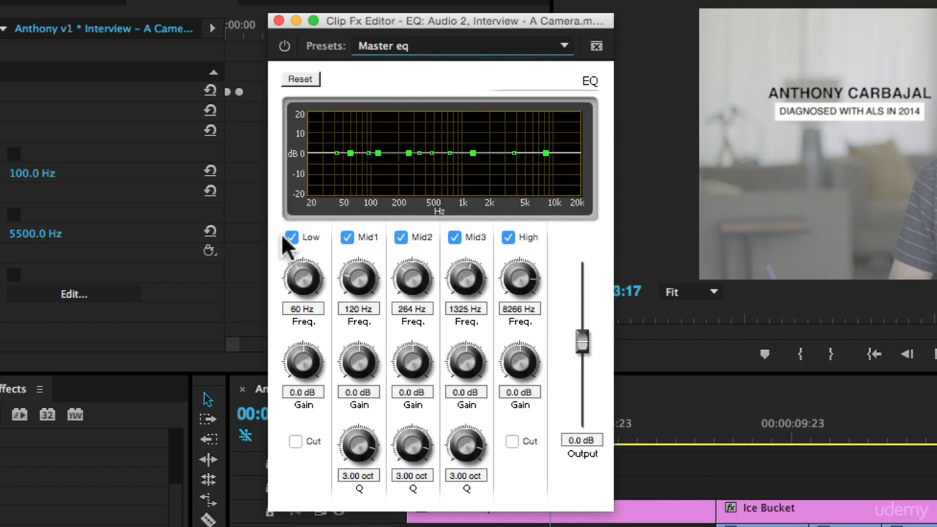
pyautogui.click(414, 44)
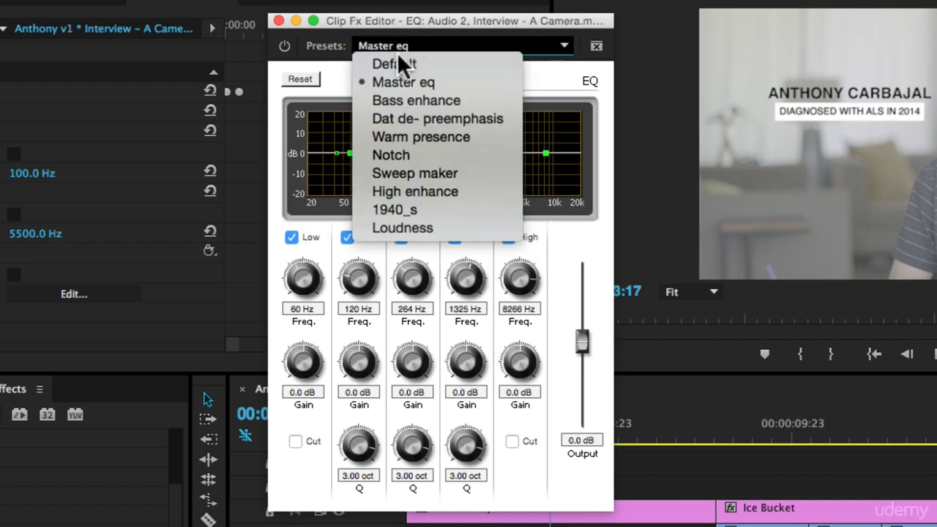
pyautogui.click(393, 63)
# Enable all five EQ bands: Low, Mid1, Mid2, Mid3 and High.
pyautogui.click(291, 237)
pyautogui.click(347, 238)
pyautogui.click(400, 238)
pyautogui.click(454, 237)
pyautogui.click(508, 237)
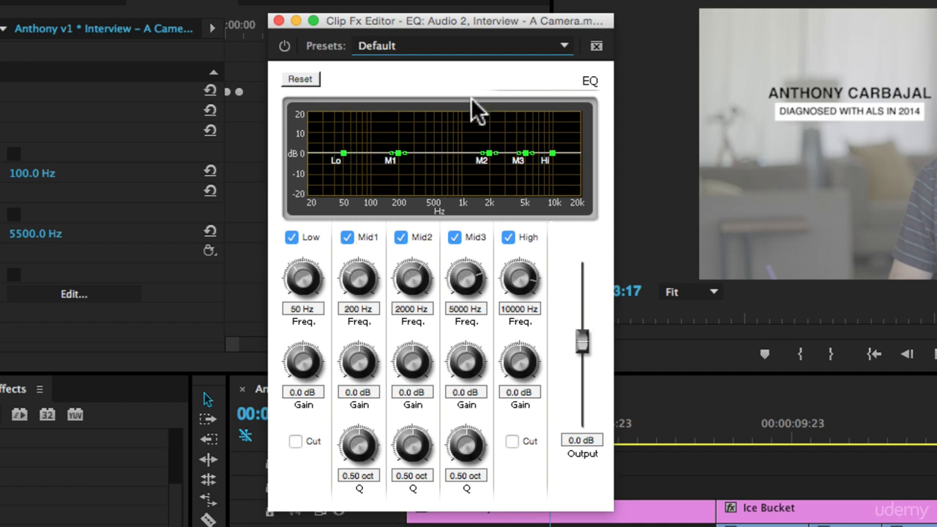
# Try boosting and cutting the Low band on the EQ curve, ending at about 48 Hz and -1.4 dB.
pyautogui.moveTo(342, 154); pyautogui.dragTo(341, 134)
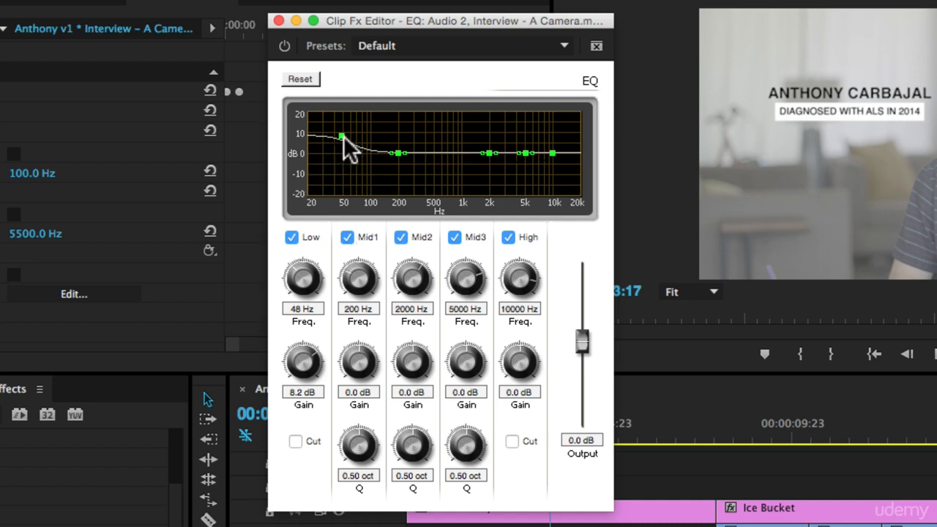
pyautogui.moveTo(340, 135); pyautogui.dragTo(337, 218)
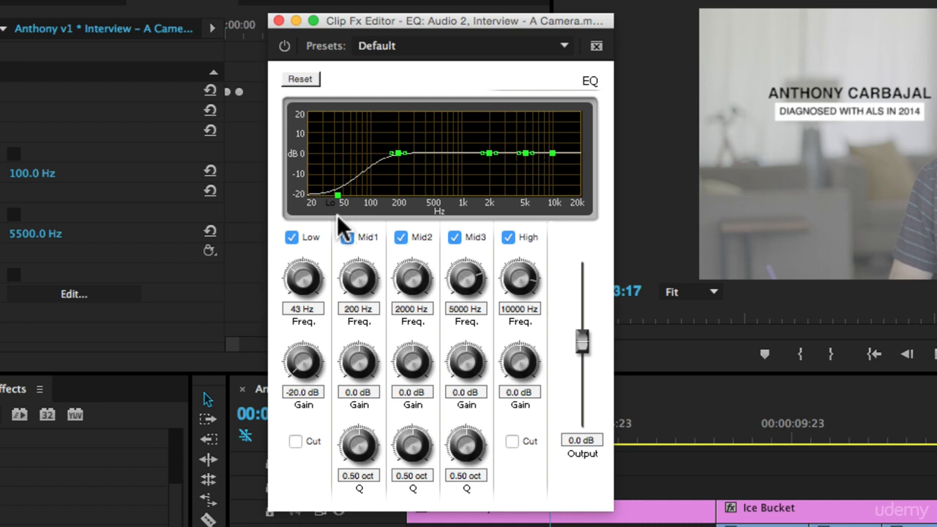
pyautogui.moveTo(337, 215); pyautogui.dragTo(365, 212)
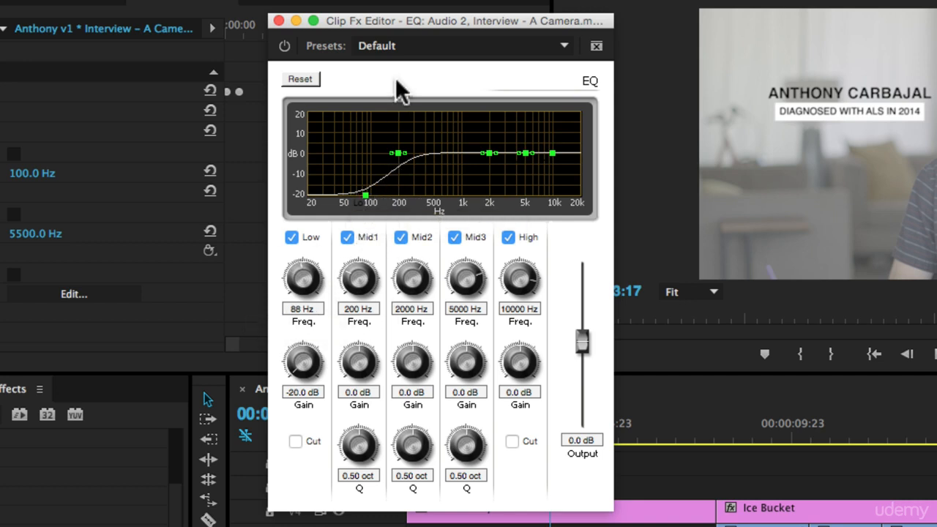
pyautogui.moveTo(365, 196); pyautogui.dragTo(340, 156)
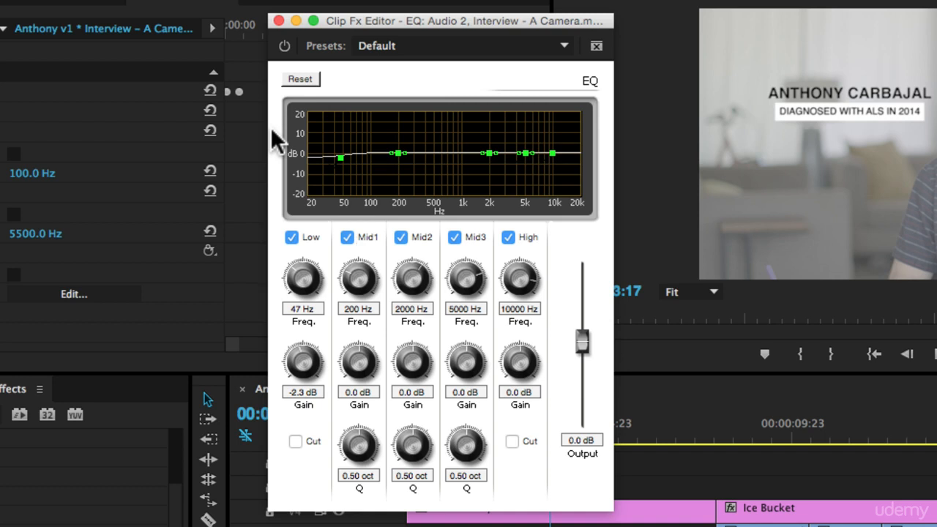
pyautogui.moveTo(340, 158); pyautogui.dragTo(341, 179)
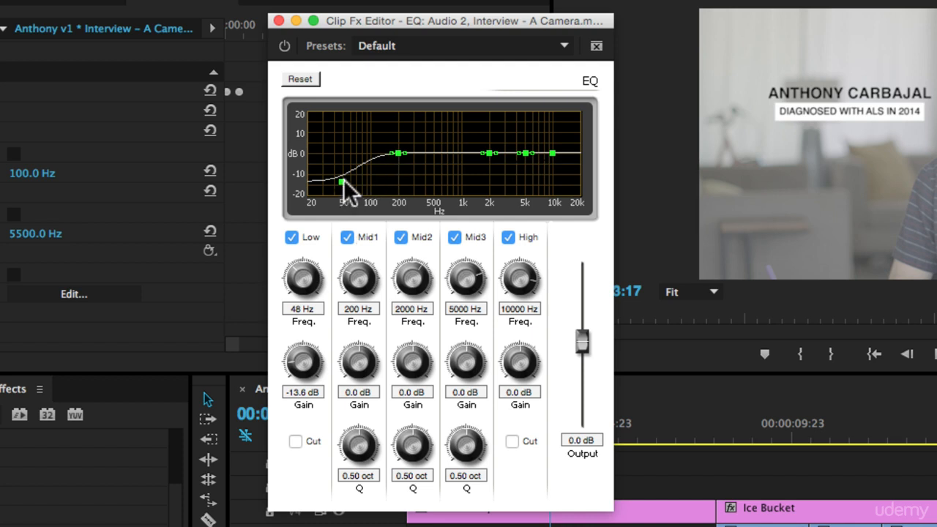
pyautogui.moveTo(341, 180); pyautogui.dragTo(341, 155)
# Boost the Mid1 band to about 7.7 dB at 249 Hz with a Q of about 2.24 oct, saving the project along the way.
pyautogui.moveTo(407, 156); pyautogui.dragTo(404, 144)
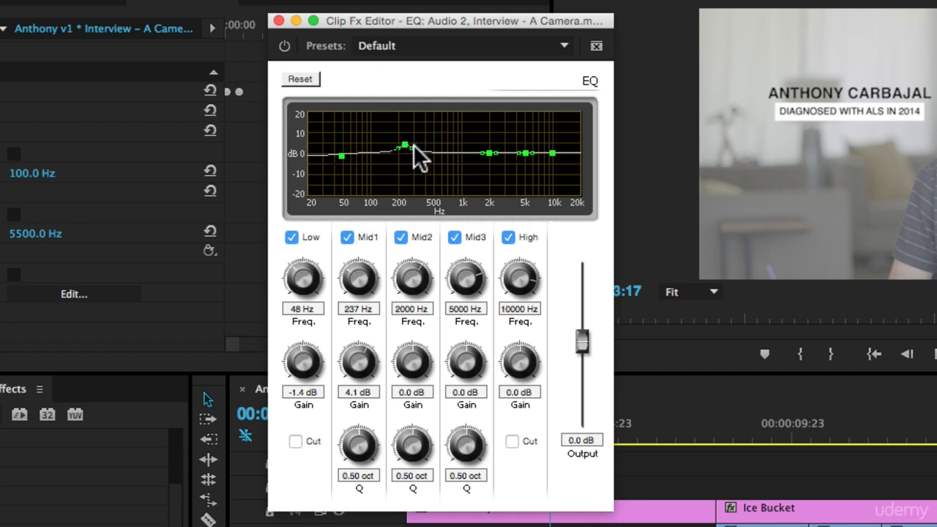
pyautogui.moveTo(405, 145); pyautogui.dragTo(406, 134)
pyautogui.moveTo(396, 133); pyautogui.dragTo(398, 133)
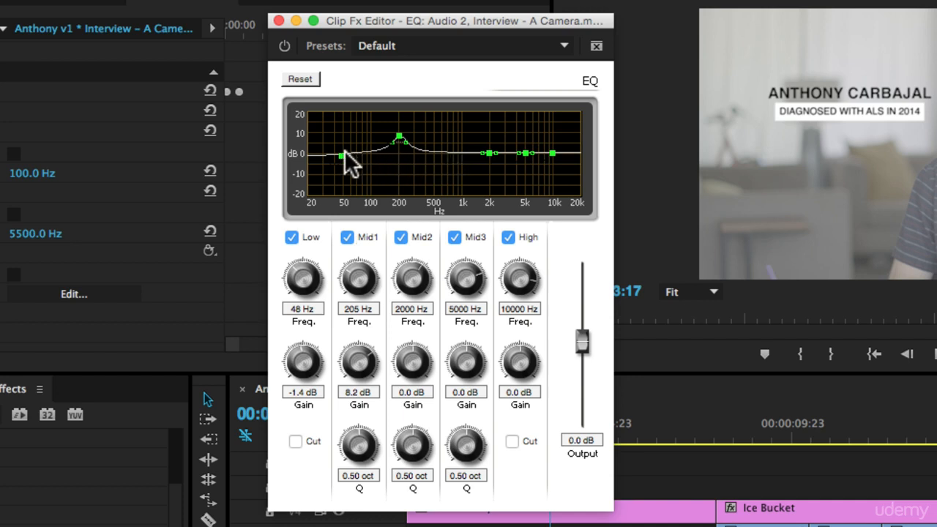
pyautogui.press('super+s')
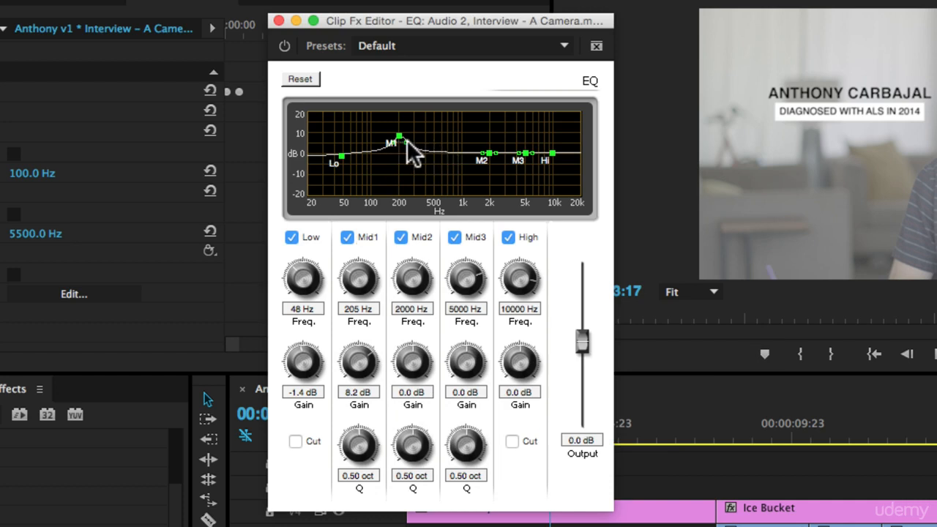
pyautogui.moveTo(407, 140); pyautogui.dragTo(429, 142)
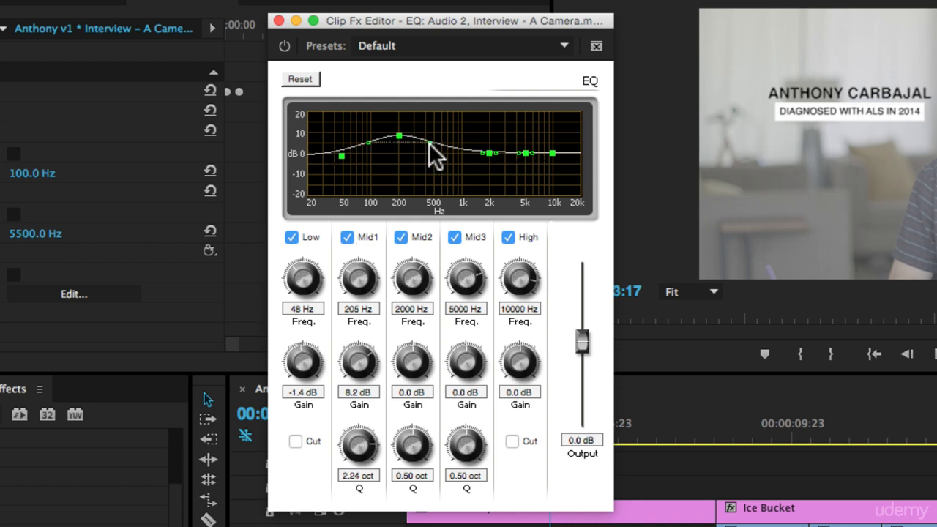
pyautogui.moveTo(400, 137); pyautogui.dragTo(405, 136)
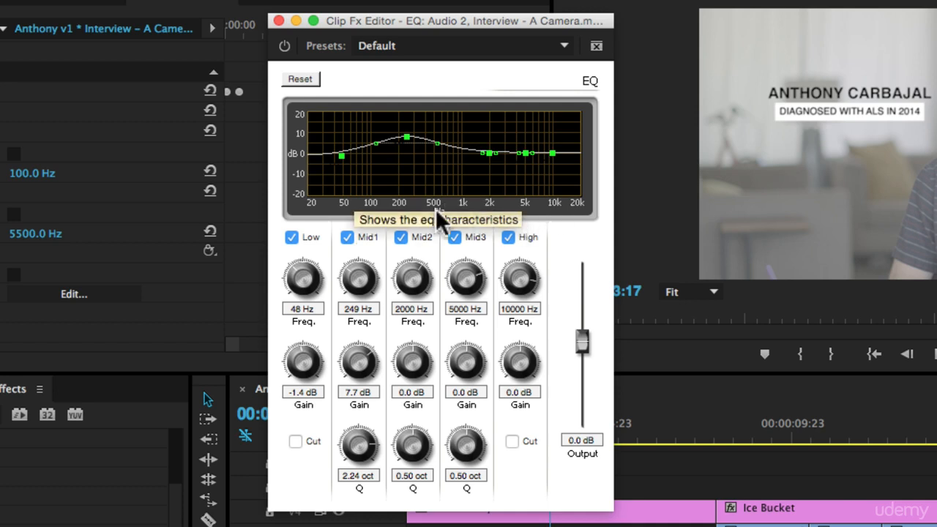
# Shape Mid3 to about -1.8 dB at 5403 Hz with a 0.70 oct Q, and raise Mid2 to about 3.6 dB at 1608 Hz.
pyautogui.moveTo(524, 153); pyautogui.dragTo(527, 188)
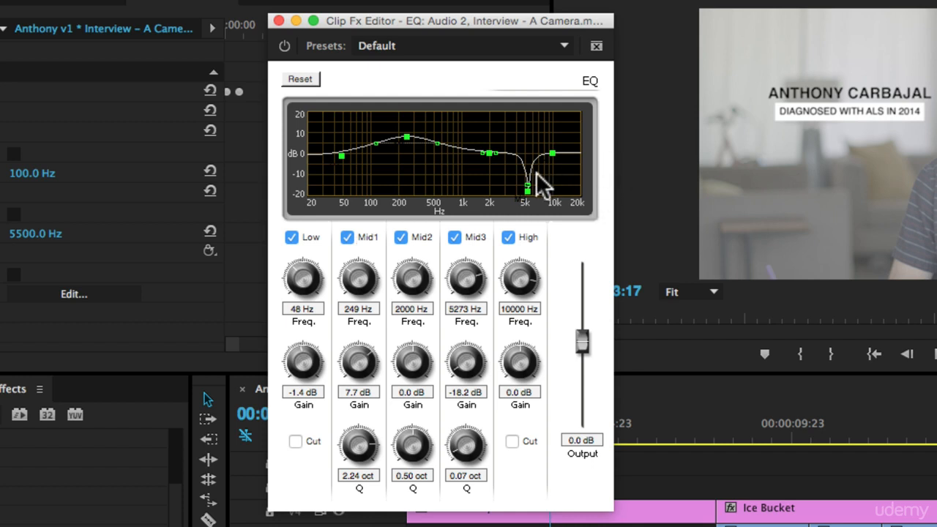
pyautogui.moveTo(527, 190); pyautogui.dragTo(537, 154)
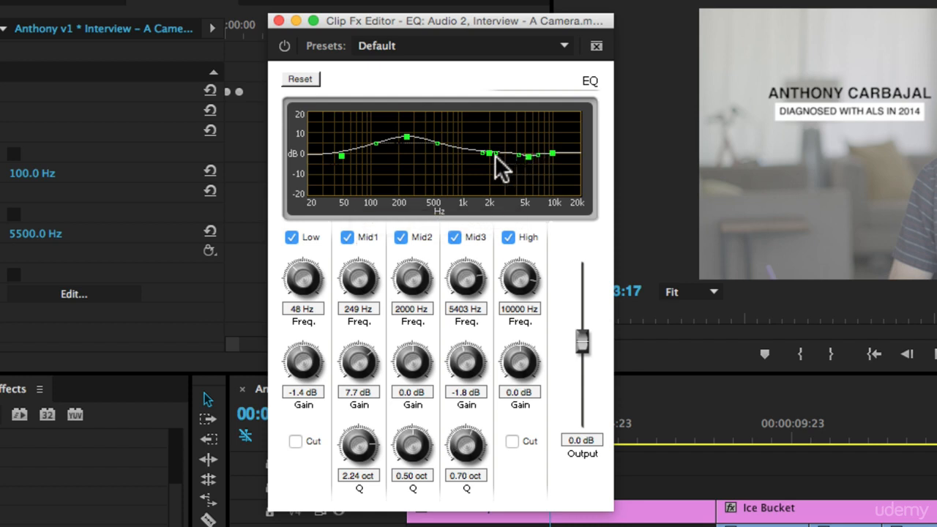
pyautogui.moveTo(481, 147); pyautogui.dragTo(480, 144)
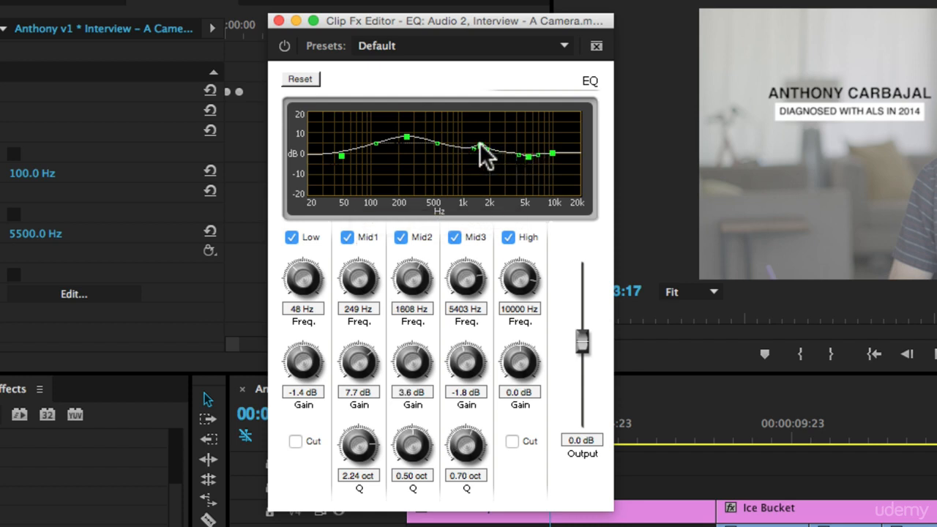
# Reduce the High band to about -12.7 dB at 12022 Hz and the Low band to about -15 dB at 36 Hz.
pyautogui.moveTo(554, 154); pyautogui.dragTo(558, 169)
pyautogui.moveTo(339, 154); pyautogui.dragTo(329, 167)
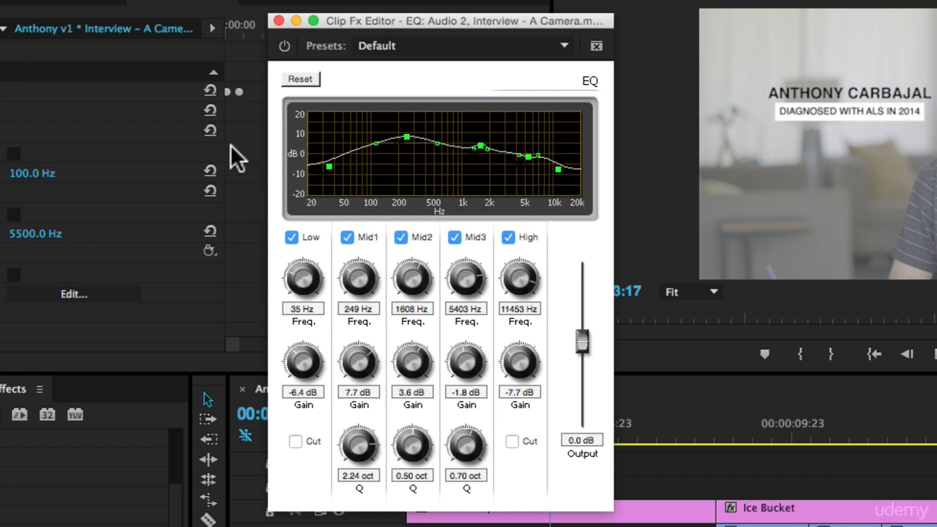
pyautogui.moveTo(558, 170); pyautogui.dragTo(559, 177)
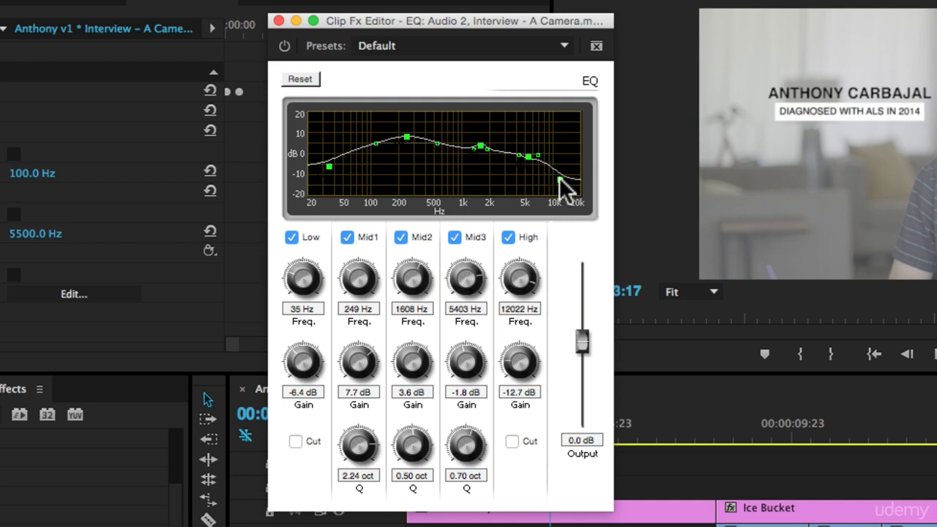
pyautogui.moveTo(329, 167); pyautogui.dragTo(330, 186)
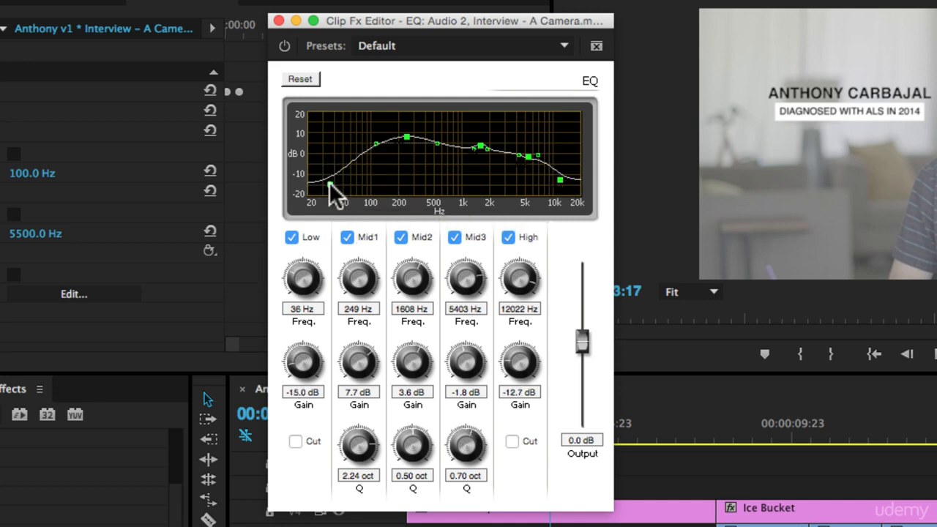
# Fine-tune the bands: Mid2 Q to about 1.12 oct, Low gain to about -15.4 dB and Mid1 Q to about 2.14 oct.
pyautogui.moveTo(486, 147); pyautogui.dragTo(494, 149)
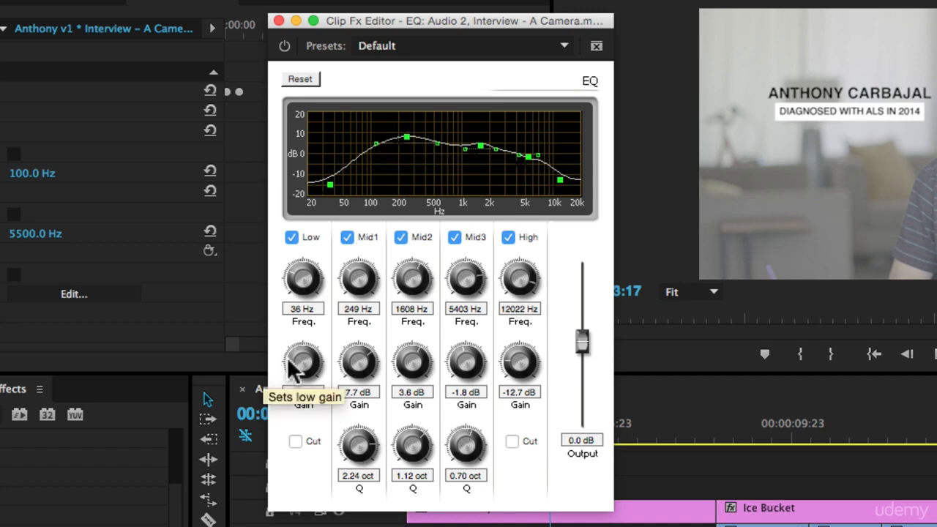
pyautogui.moveTo(300, 377)
pyautogui.mouseDown()
pyautogui.moveTo(341, 373)
pyautogui.moveTo(307, 359)
pyautogui.moveTo(286, 377)
pyautogui.mouseUp()
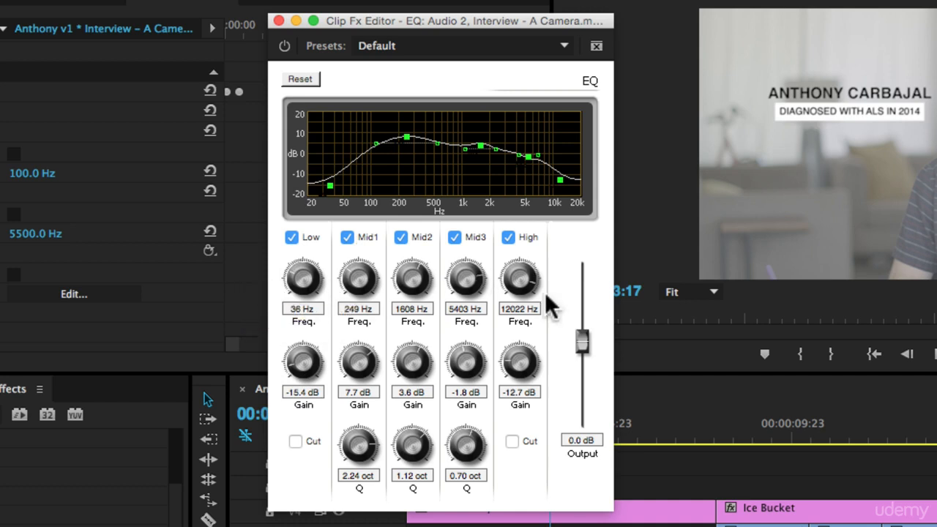
pyautogui.moveTo(358, 443); pyautogui.dragTo(296, 441)
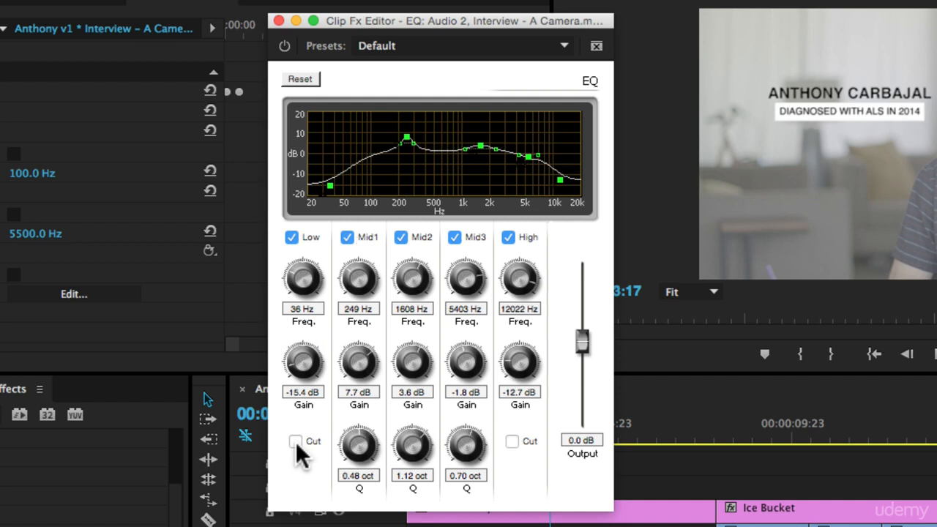
pyautogui.moveTo(356, 446); pyautogui.dragTo(362, 451)
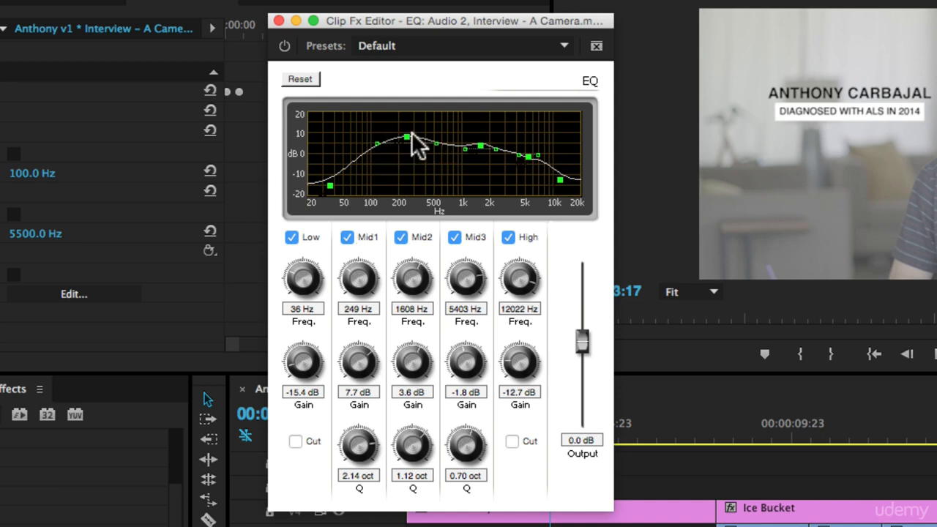
# Try the Cut option on the Low and High bands and turn both off again.
pyautogui.click(293, 439)
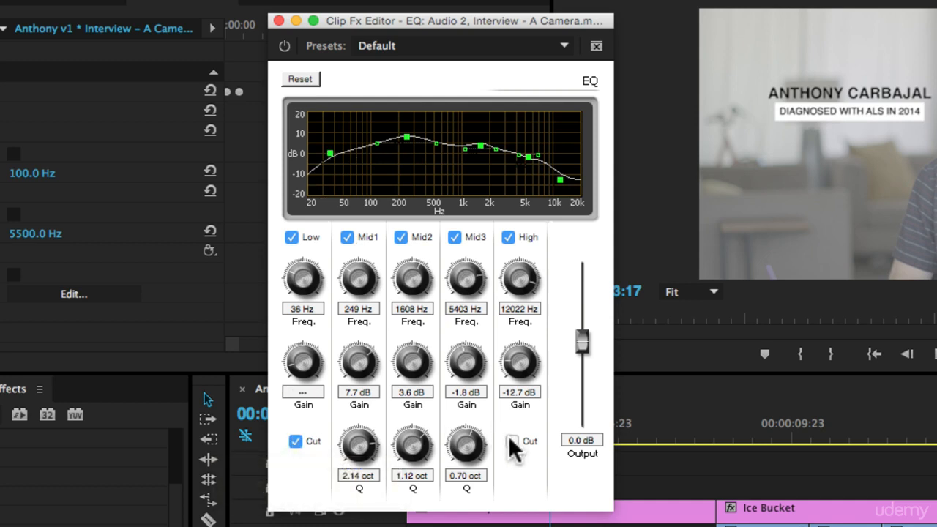
pyautogui.click(512, 442)
pyautogui.click(295, 441)
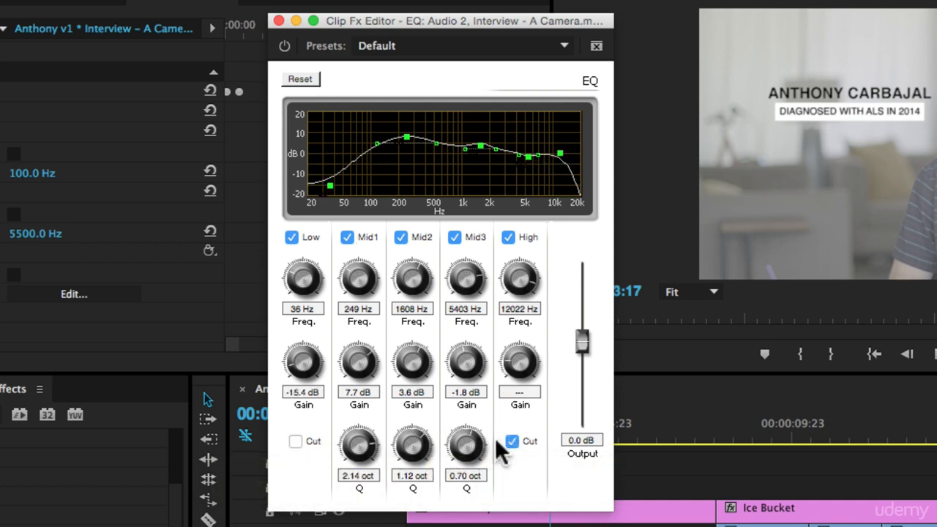
pyautogui.click(512, 441)
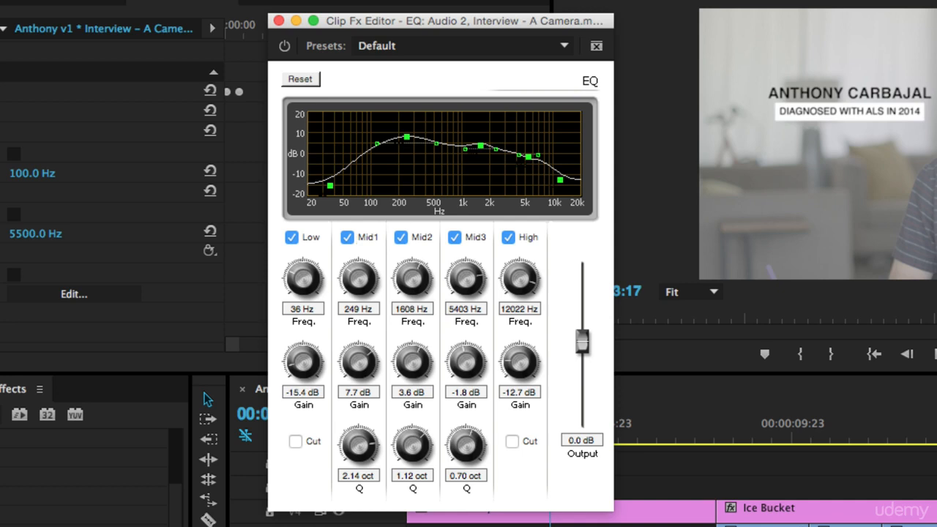
# Enable Cut on the Low band and raise its frequency to about 82 Hz.
pyautogui.click(296, 442)
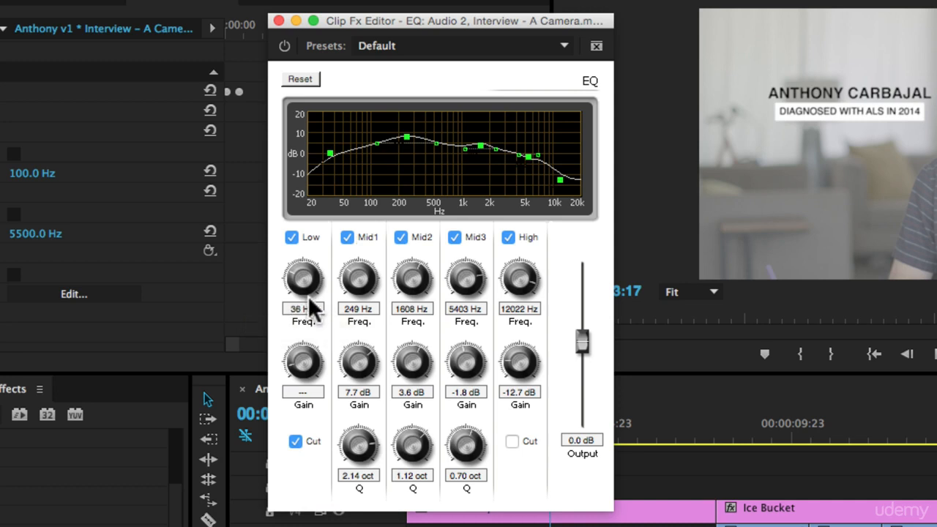
pyautogui.moveTo(308, 271); pyautogui.dragTo(317, 273)
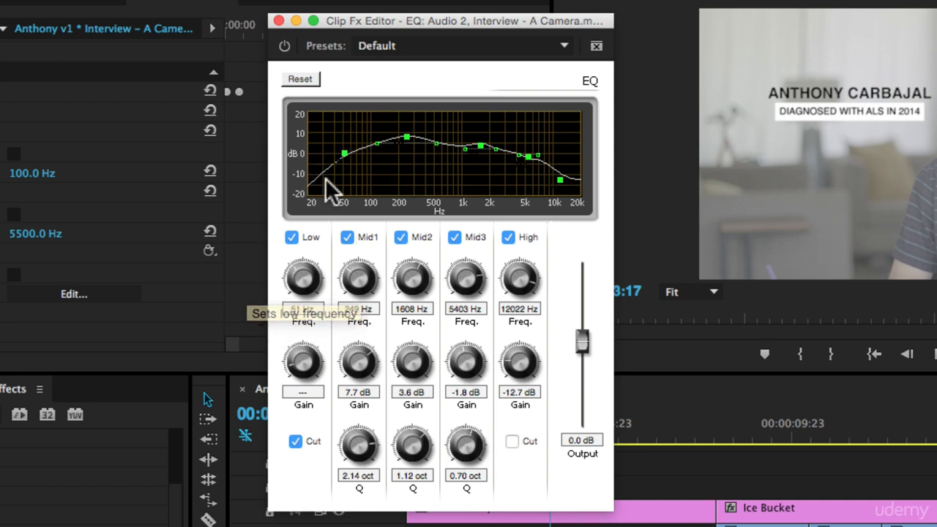
pyautogui.moveTo(345, 154); pyautogui.dragTo(362, 149)
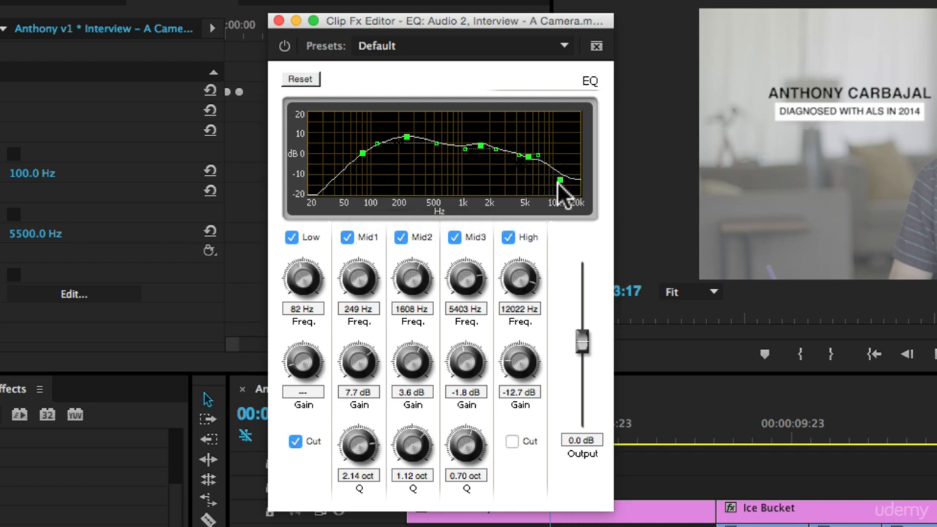
# Turn off Cut on the Low band, raise the output to about 0.4 dB, and set Mid1 to about 8.7 dB at 255 Hz.
pyautogui.click(295, 440)
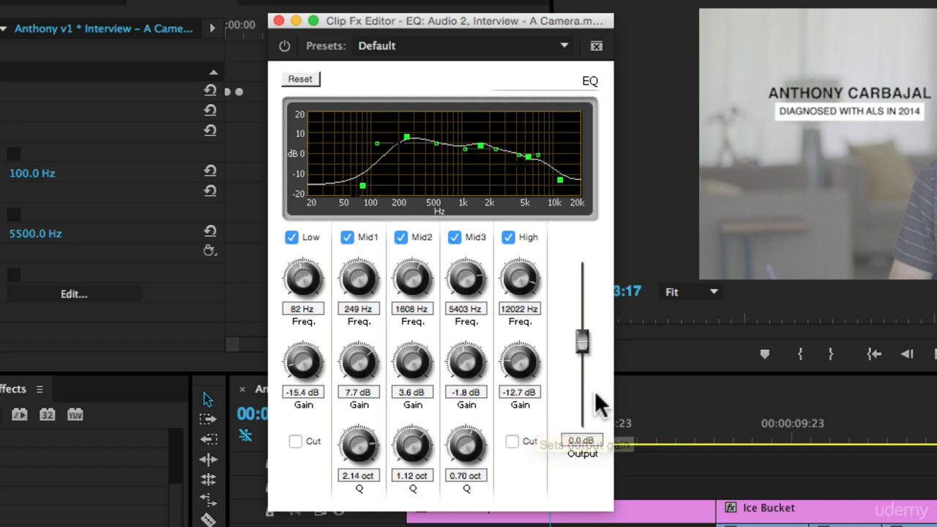
pyautogui.moveTo(578, 338)
pyautogui.mouseDown()
pyautogui.moveTo(587, 329)
pyautogui.moveTo(587, 382)
pyautogui.moveTo(590, 339)
pyautogui.mouseUp()
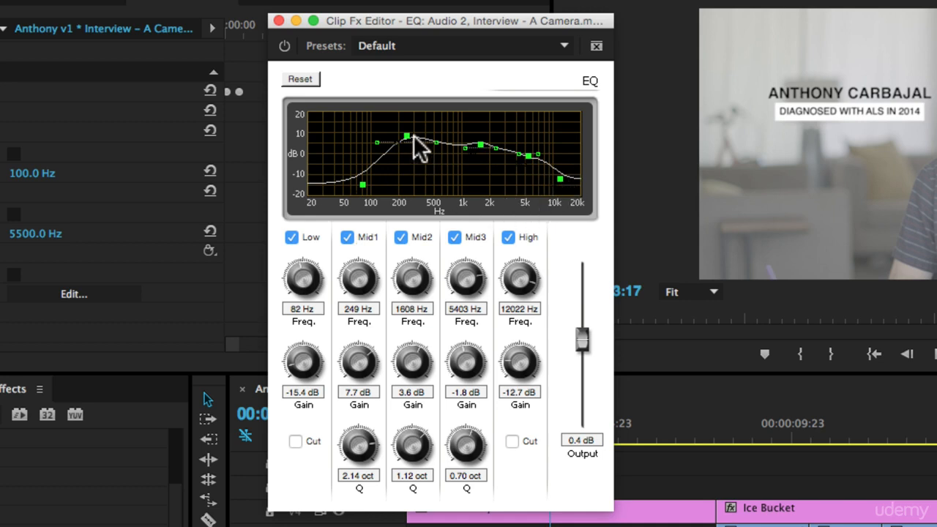
pyautogui.moveTo(406, 137); pyautogui.dragTo(407, 134)
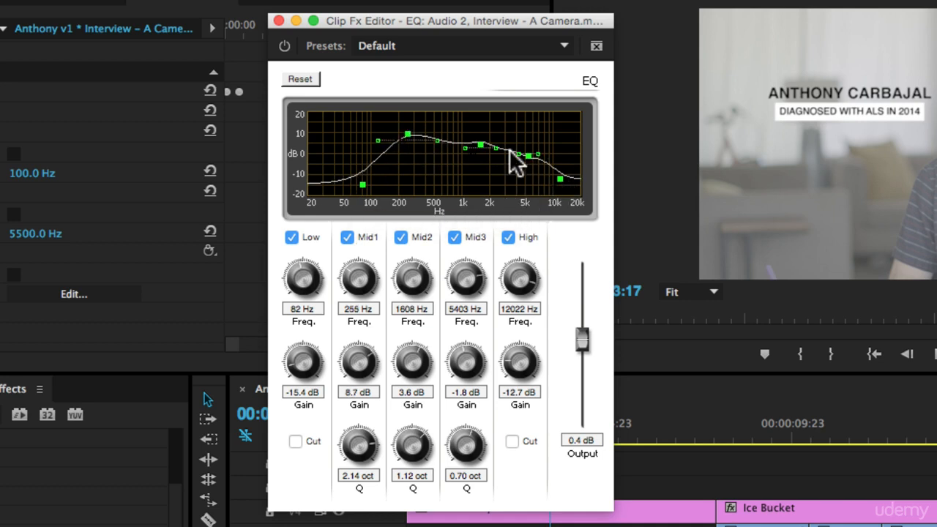
# Raise Mid2 to about 6.0 dB and Mid3 to about 0.5 dB at 6402 Hz, and lower the output to about -1.4 dB.
pyautogui.moveTo(480, 143); pyautogui.dragTo(536, 148)
pyautogui.moveTo(586, 334); pyautogui.dragTo(583, 347)
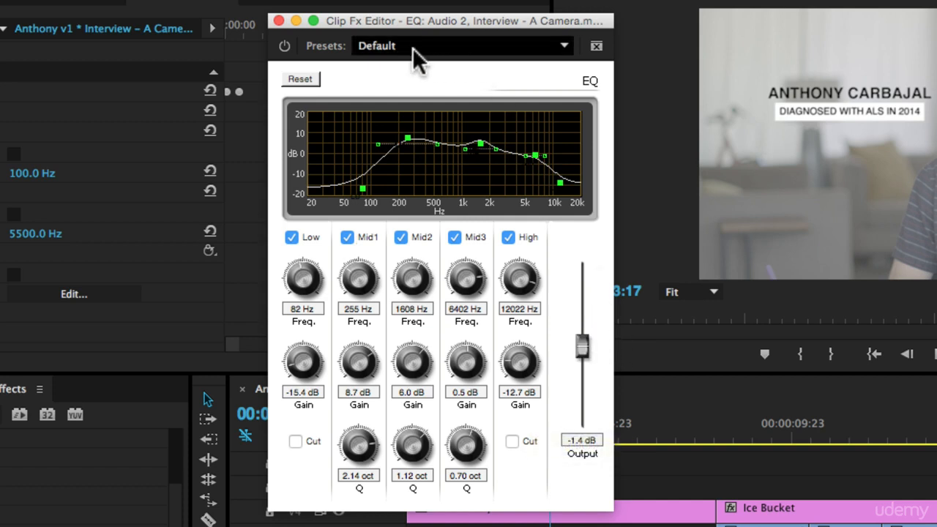
# Look through the available EQ presets and keep the Default one.
pyautogui.click(441, 40)
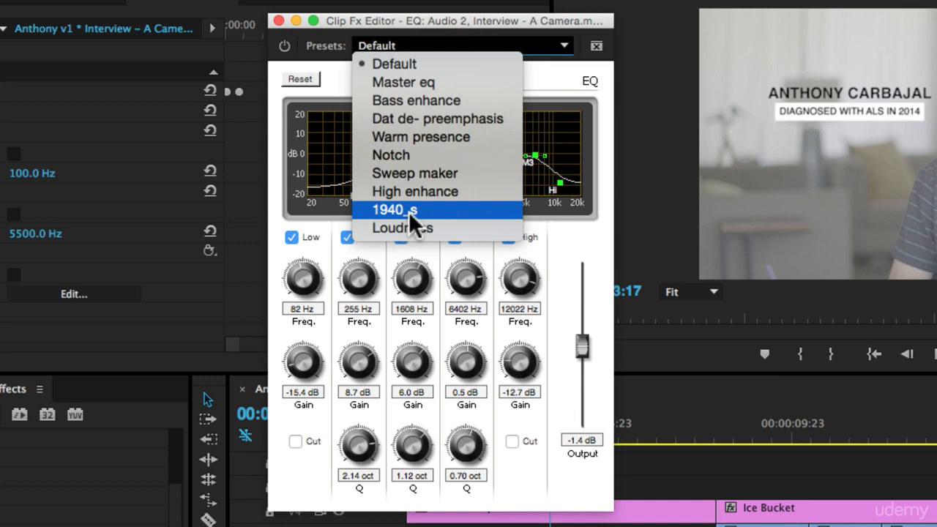
pyautogui.click(485, 26)
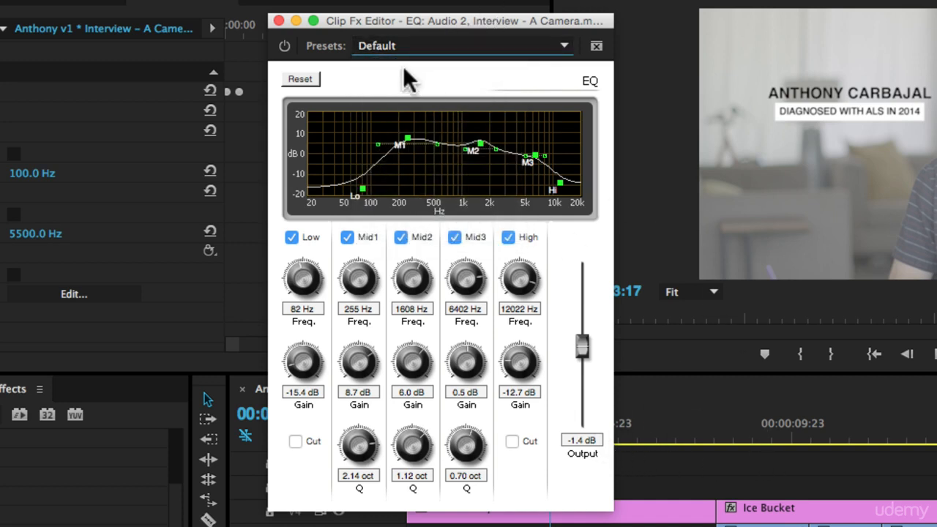
# Move the EQ editor aside, preview the interview audio at several points within the first nine seconds, and close the editor.
pyautogui.moveTo(439, 33); pyautogui.dragTo(235, 48)
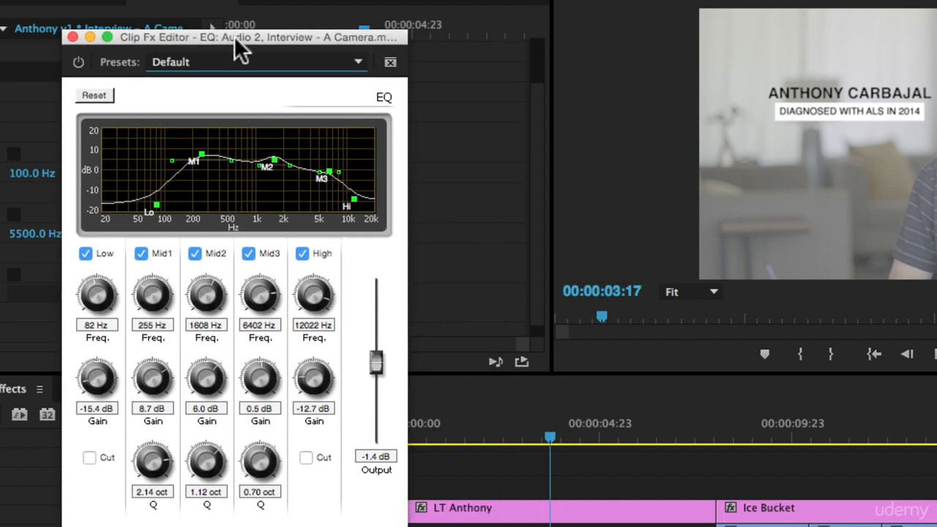
pyautogui.click(459, 437)
pyautogui.click(602, 439)
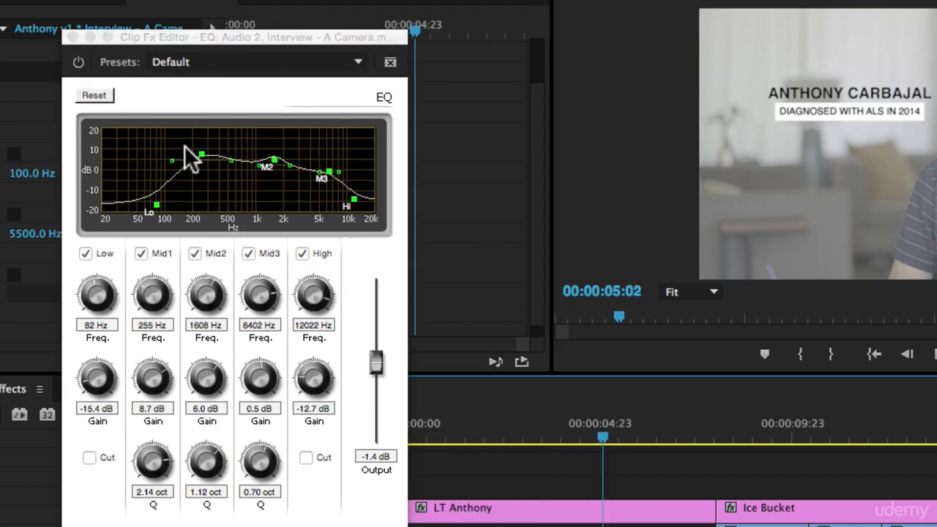
pyautogui.moveTo(511, 427); pyautogui.dragTo(546, 432)
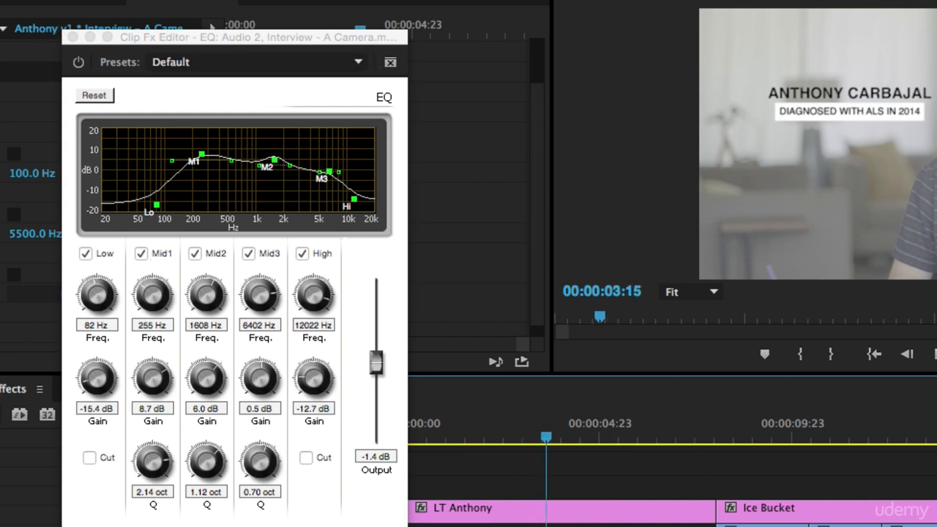
pyautogui.click(708, 439)
pyautogui.moveTo(708, 439); pyautogui.dragTo(742, 439)
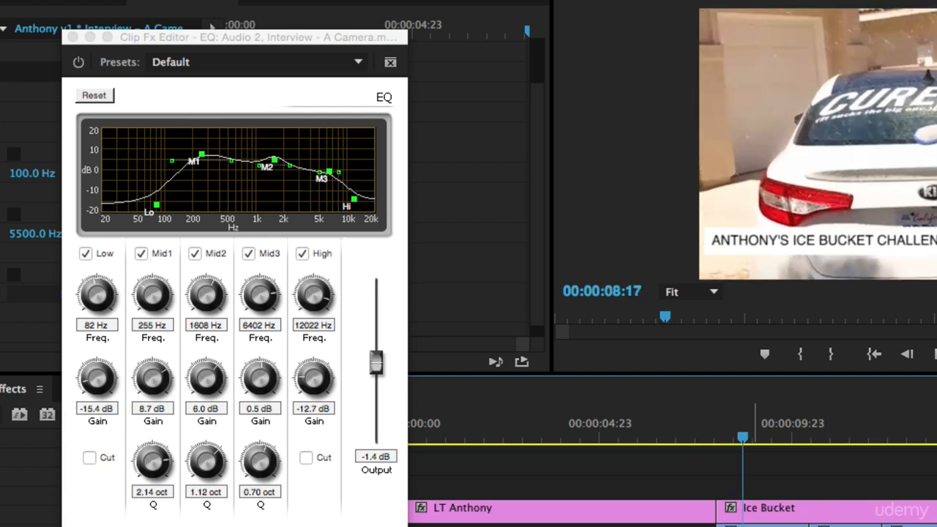
pyautogui.click(578, 428)
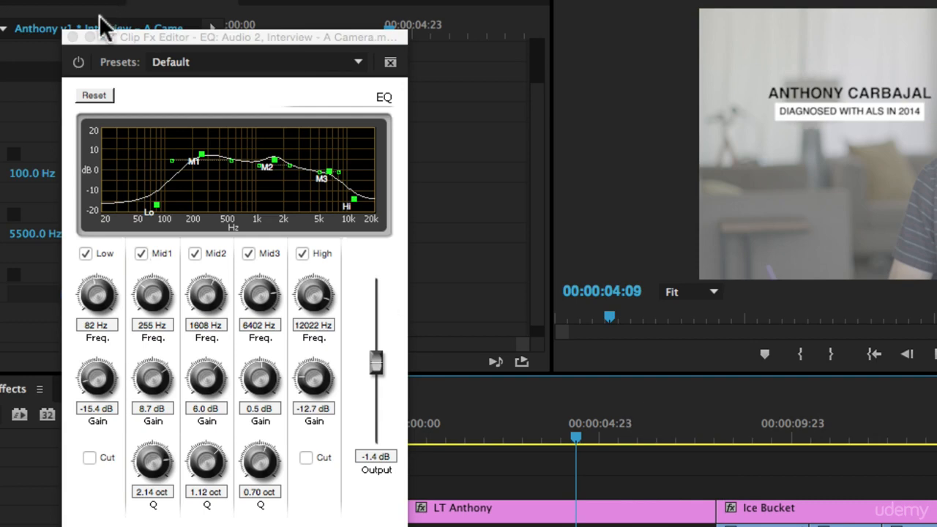
pyautogui.click(71, 37)
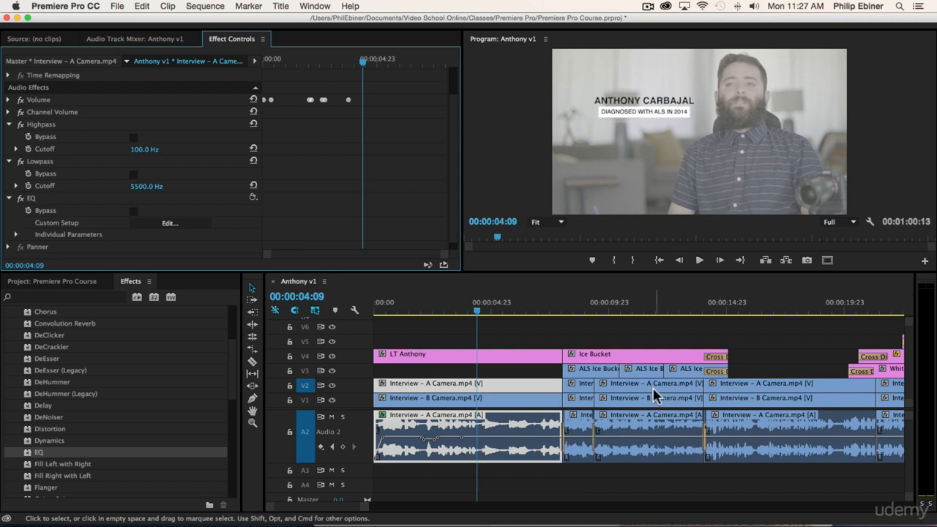
# Copy the EQ effect from the first interview clip to all the remaining interview audio clips in the sequence.
pyautogui.click(684, 326)
pyautogui.press('-')
pyautogui.press('-')
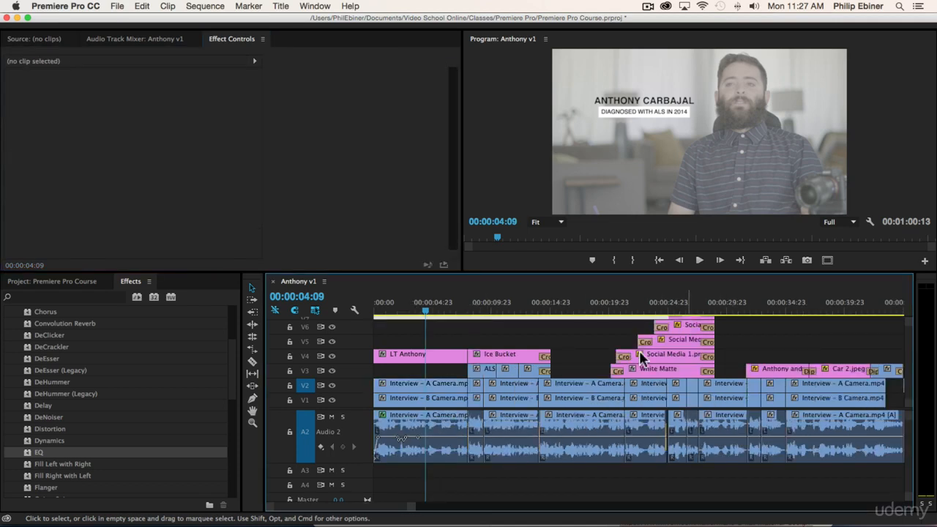
pyautogui.click(410, 421)
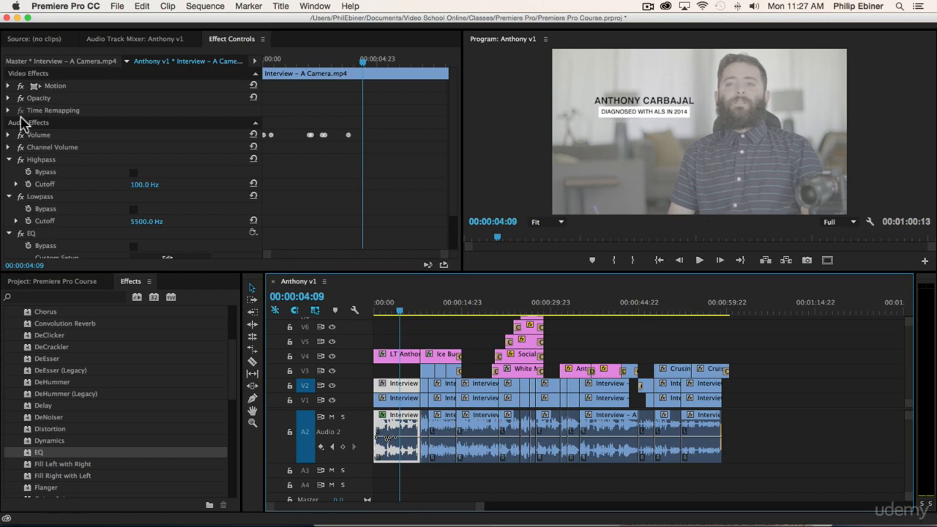
pyautogui.click(43, 233)
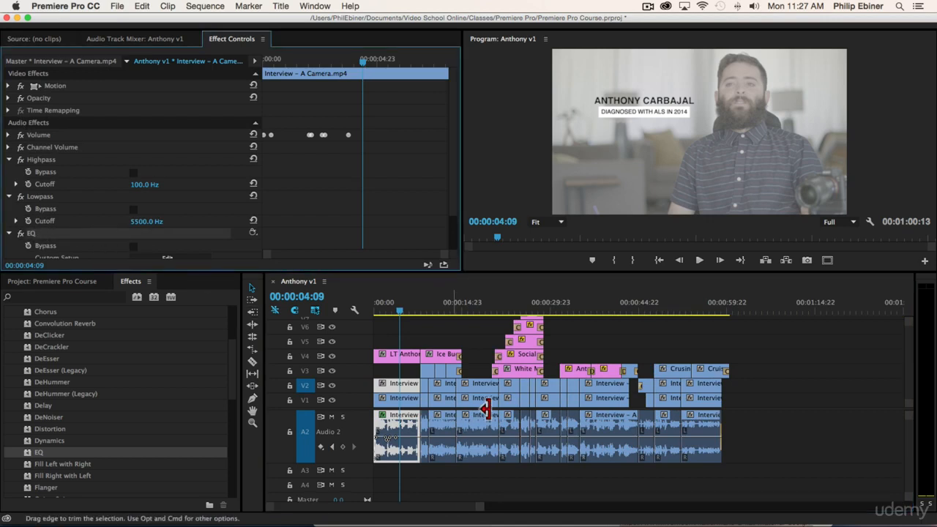
pyautogui.moveTo(787, 459); pyautogui.dragTo(423, 439)
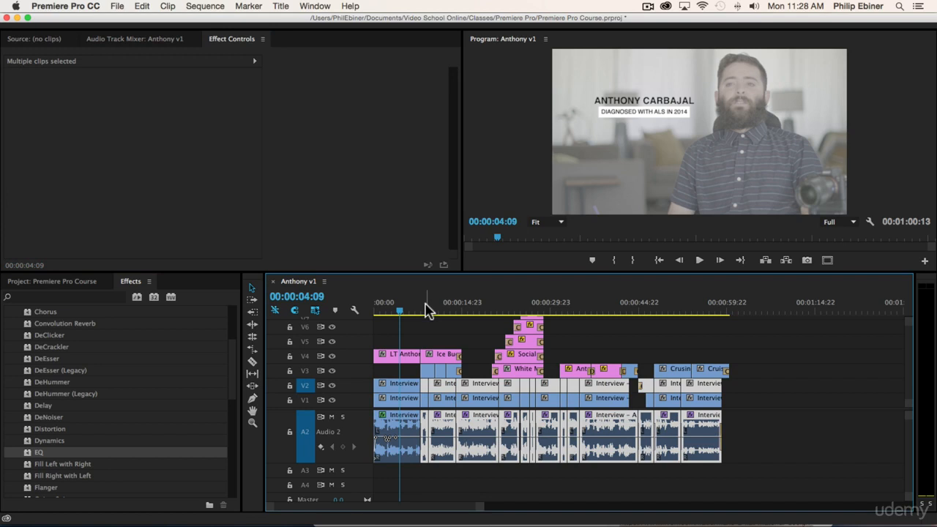
# Inspect the effects on the interview clip at 00:00:19:12.
pyautogui.click(451, 309)
pyautogui.click(479, 330)
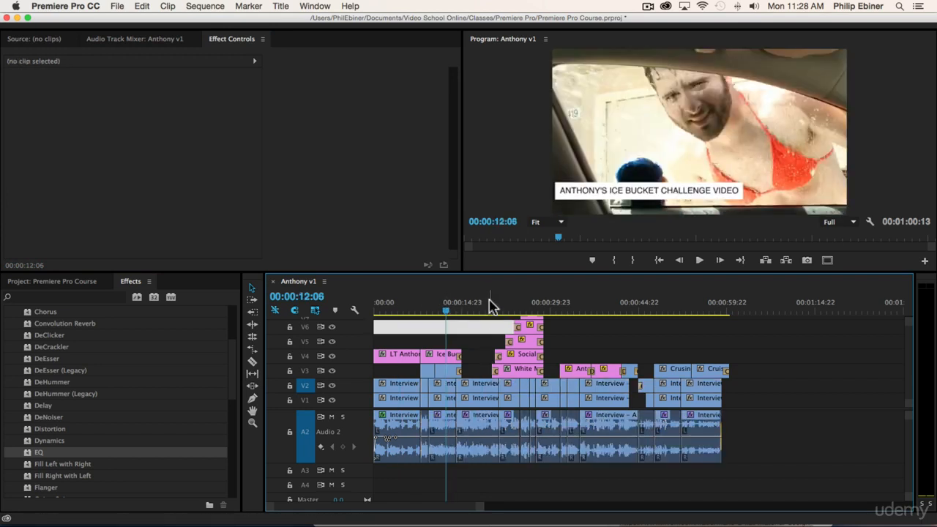
pyautogui.click(489, 308)
pyautogui.click(478, 431)
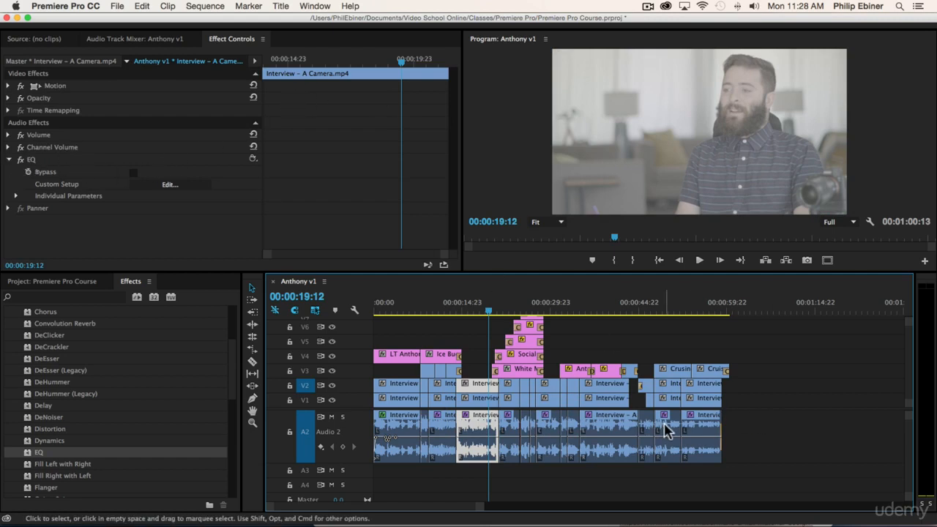
# Undo the EQ paste on the other clips and reselect the first interview clip with the playhead at 00:00:02:07.
pyautogui.click(388, 306)
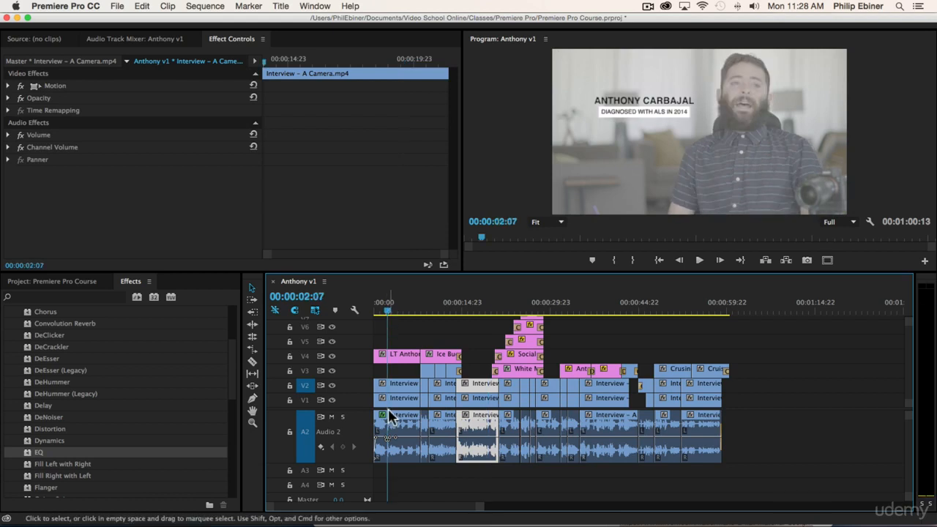
pyautogui.click(393, 426)
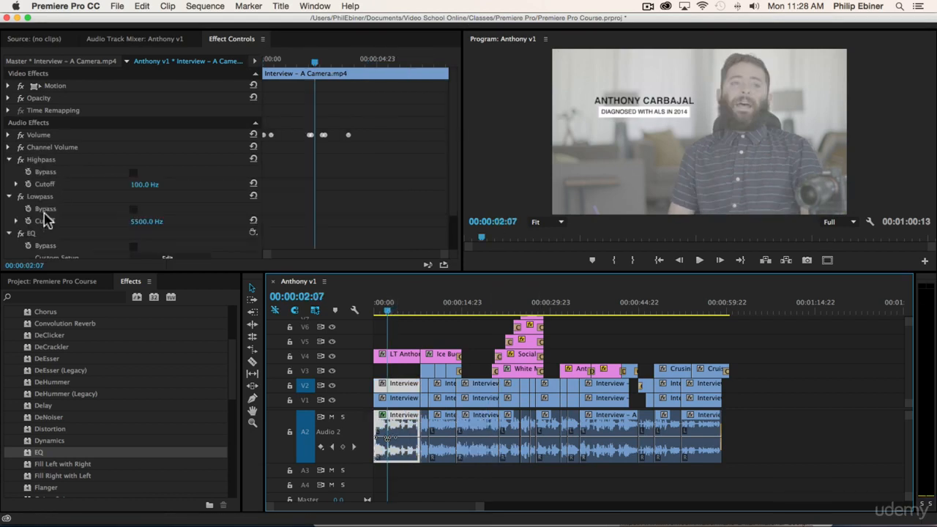